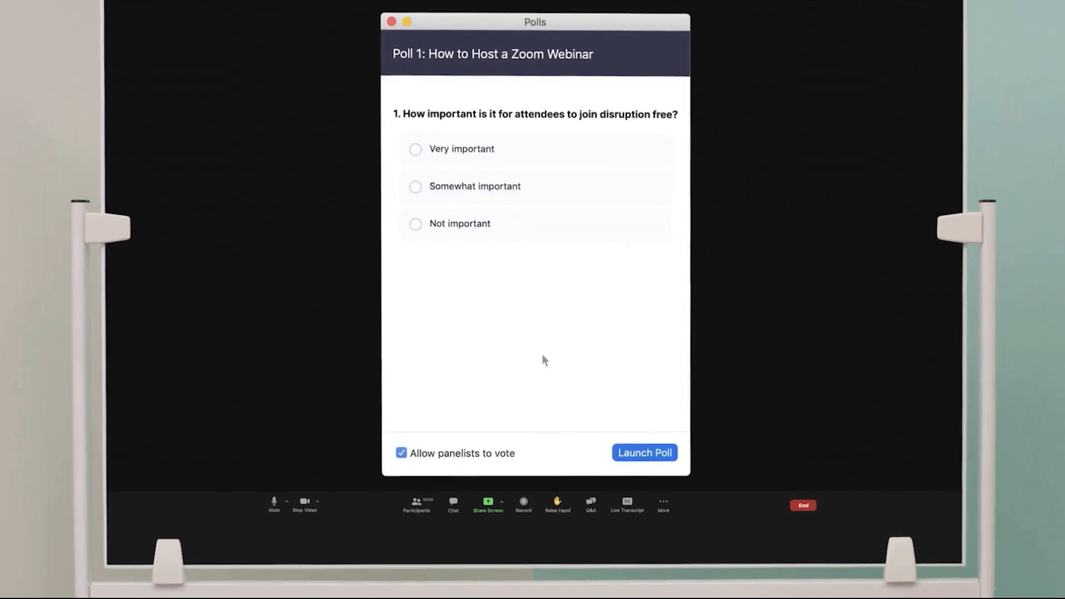
Step: Launch the "How to Host a Zoom Webinar" poll with panelist voting allowed, and end it after responses arrive
left_click(635, 451)
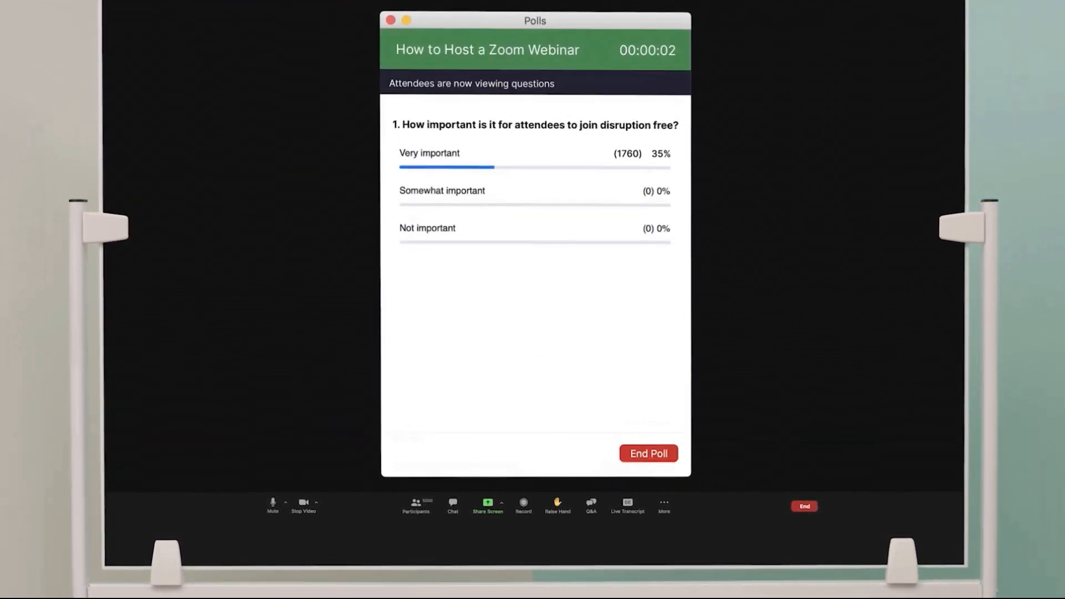
left_click(646, 452)
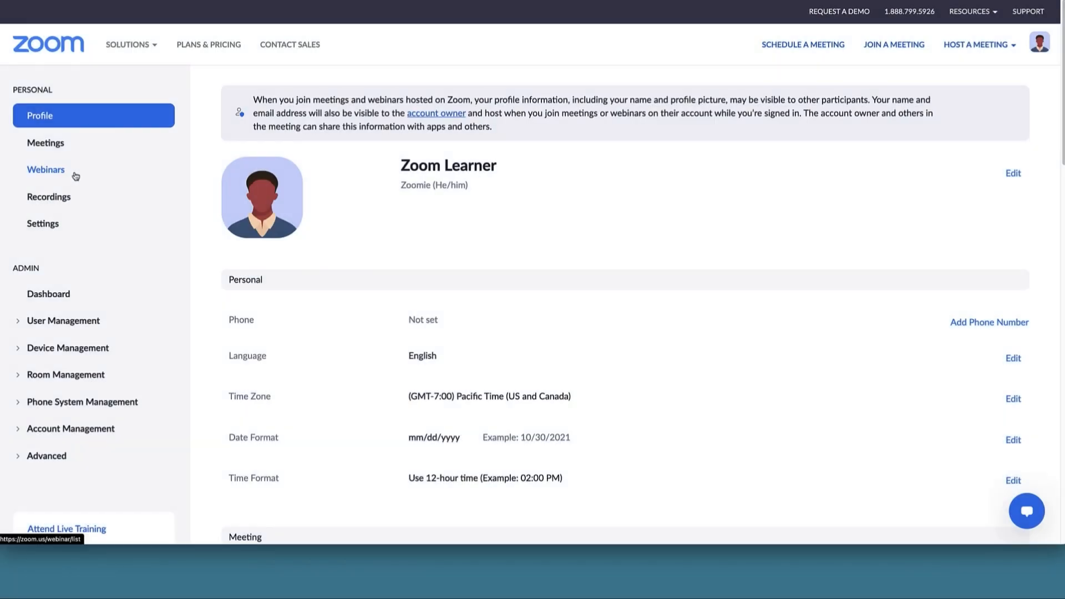
Step: Open the Feb 4, 2022 occurrence of "Zoom Webinars, Part 1: Planning Your Webinar" and start creating a poll for it
left_click(76, 177)
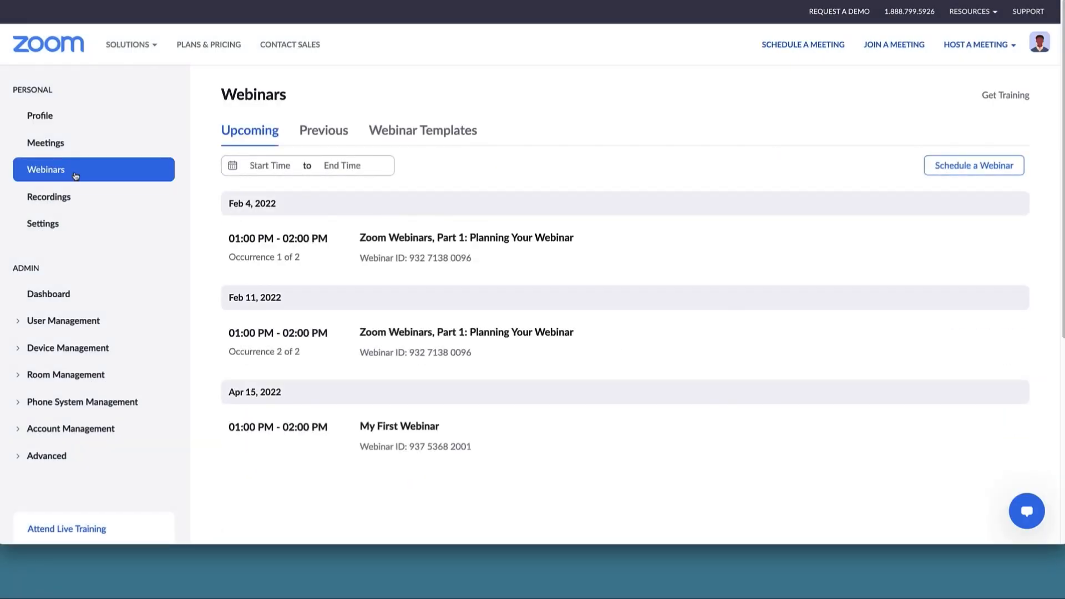
left_click(419, 239)
scroll(1026, 426, "down", 13)
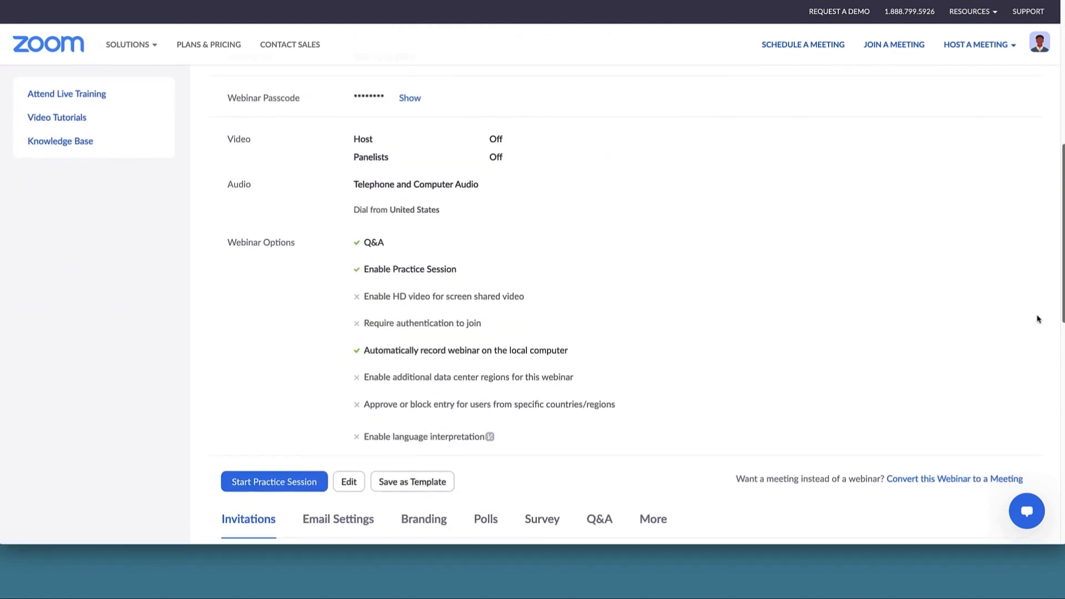
scroll(1026, 426, "down", 2)
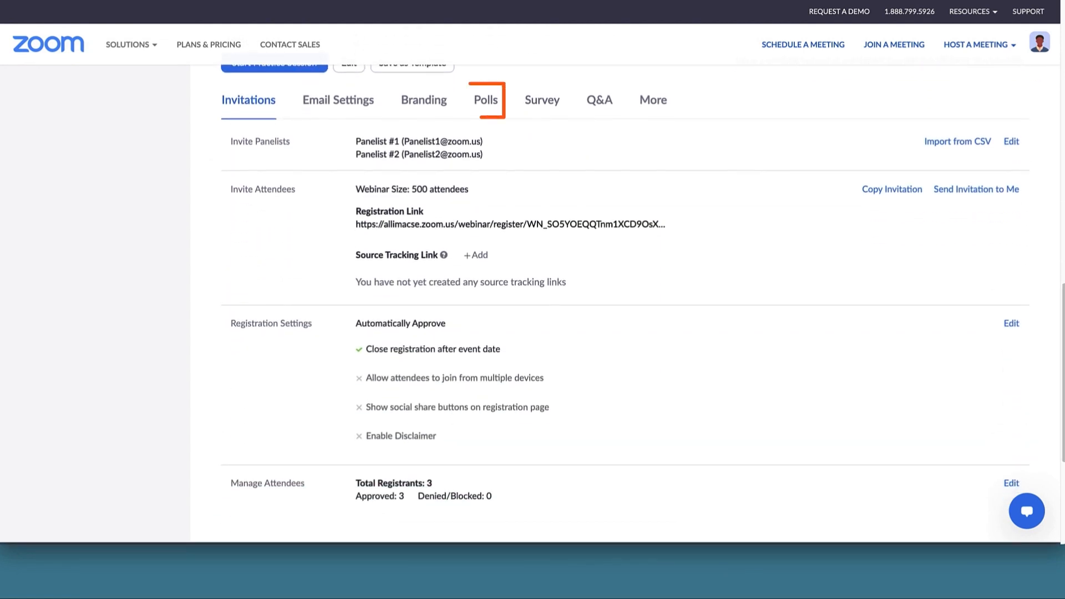
left_click(493, 111)
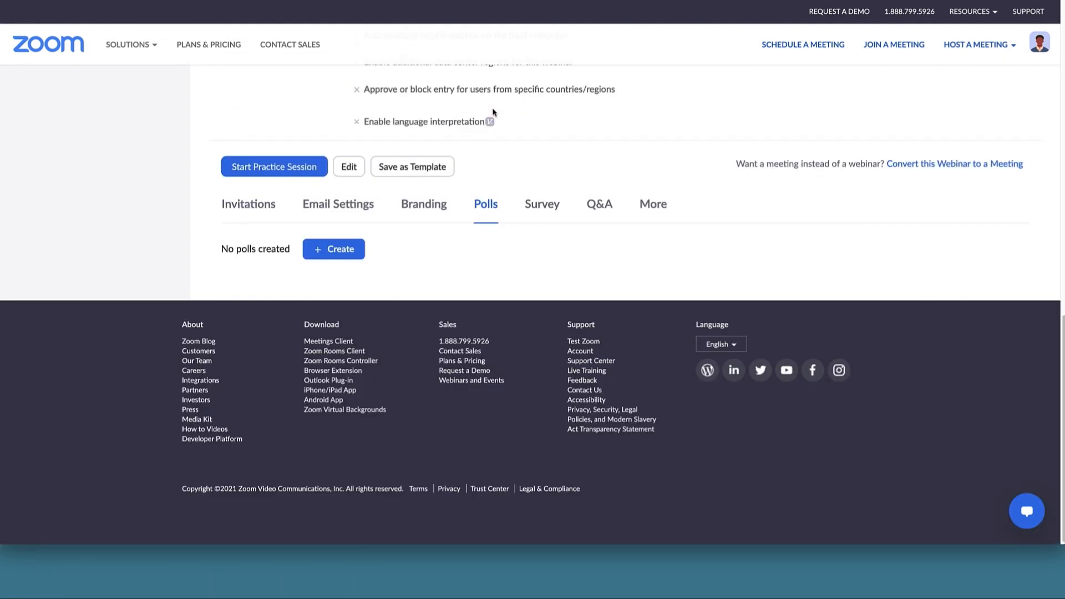
left_click(330, 250)
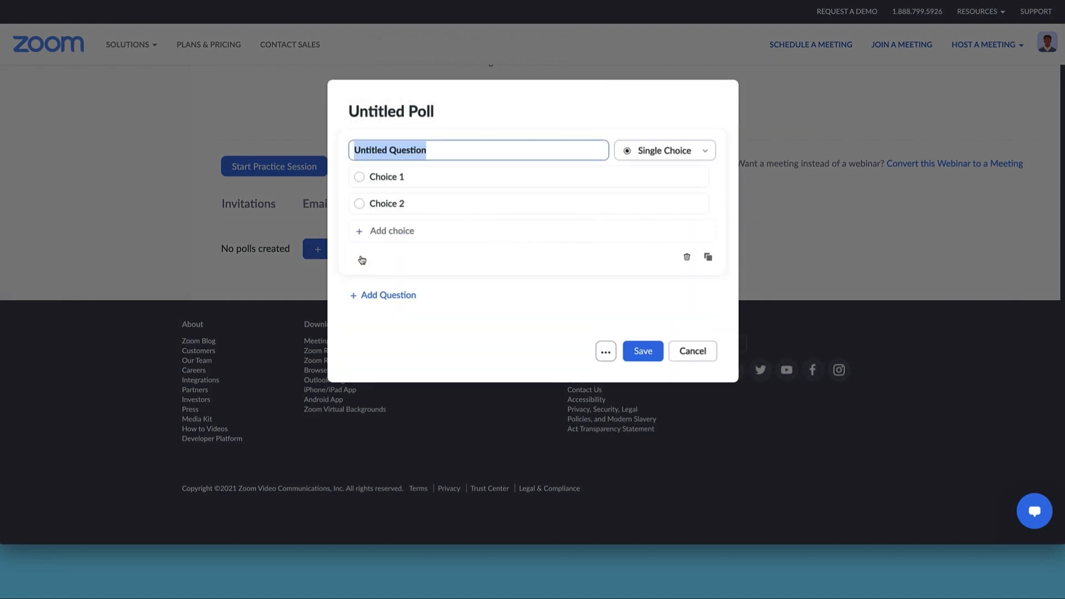
Step: Name the poll "Zoom Poll" and enter the first question "Where is Zoom headquarters located?"
left_click(434, 112)
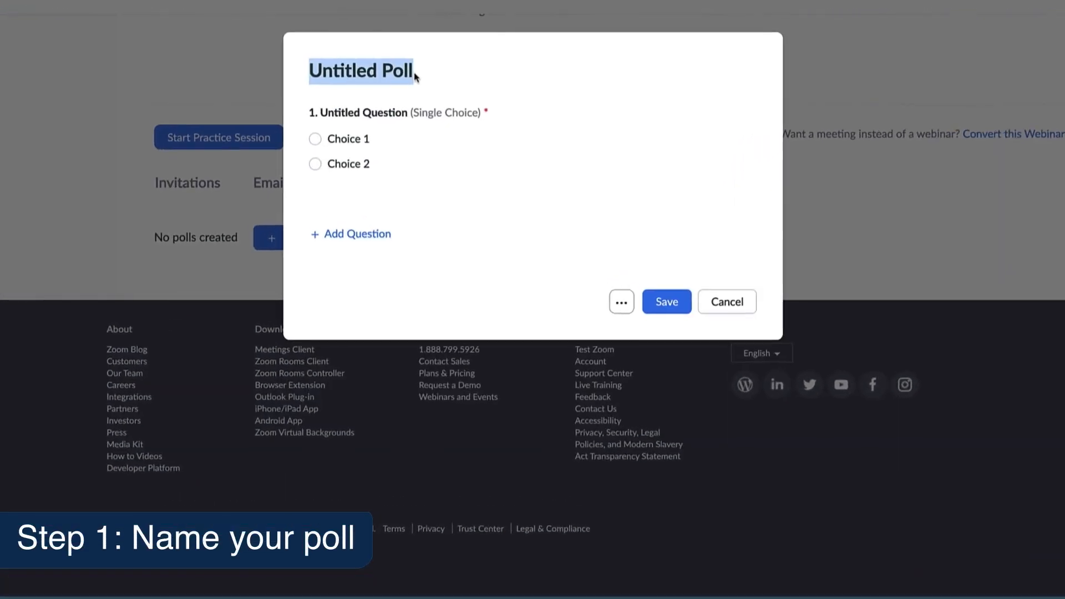
key("BackSpace")
type("Zoom Poll")
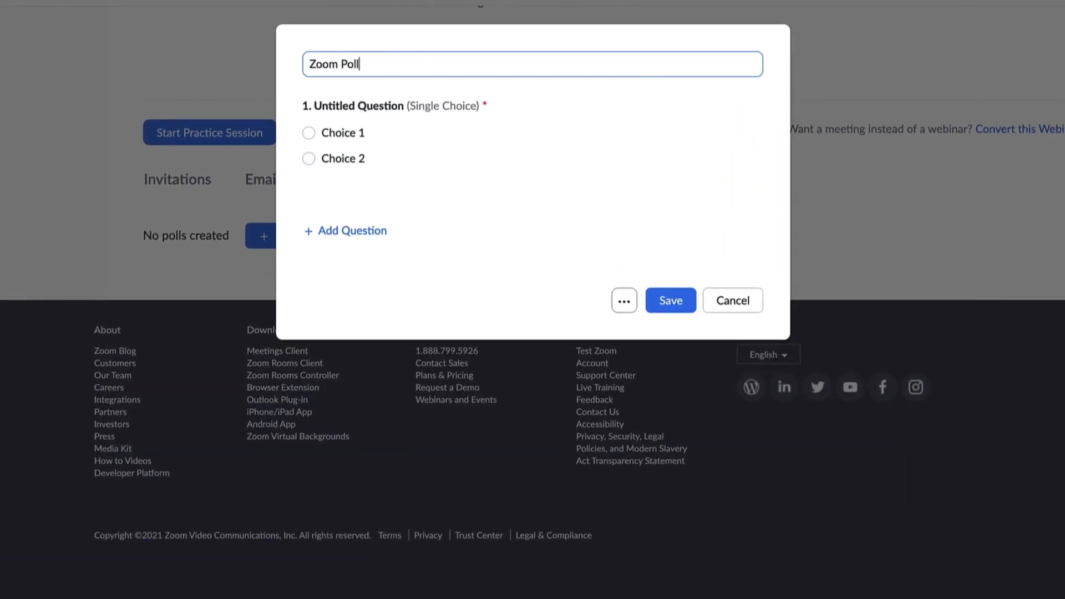
left_click(454, 108)
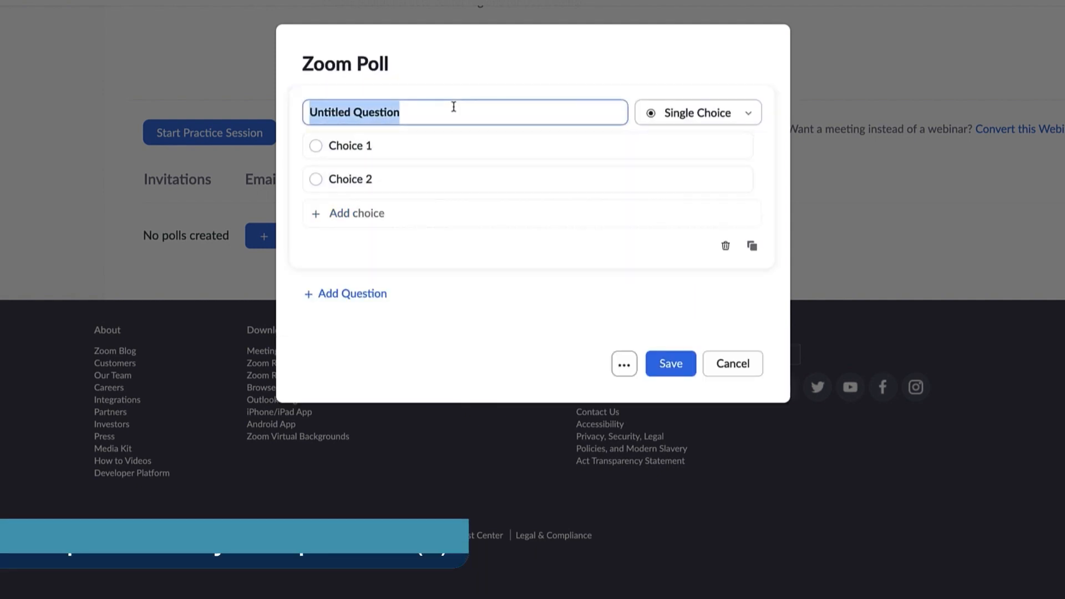
type("Where is Zoom headquar")
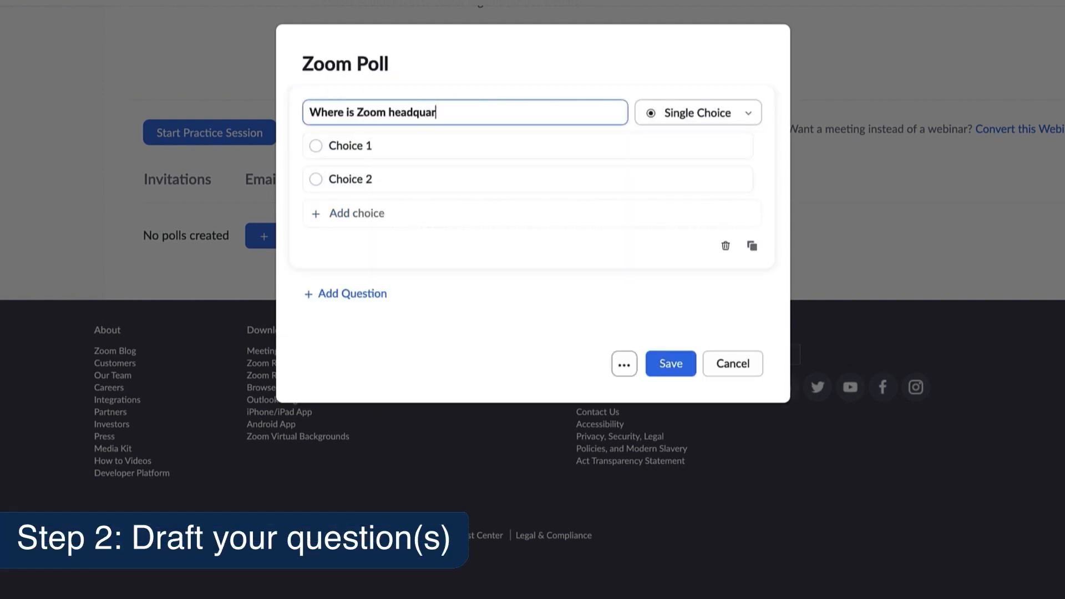
type("ters located?")
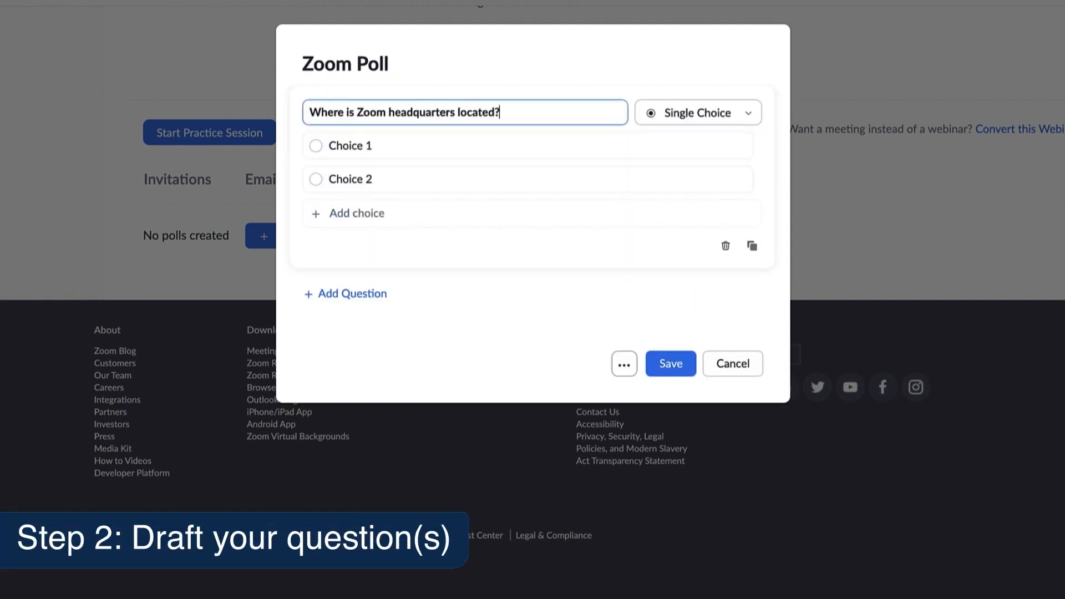
Step: Keep the headquarters question as Single Choice with answers San Francisco and San Jose, and reorder San Jose above San Francisco
left_click(750, 115)
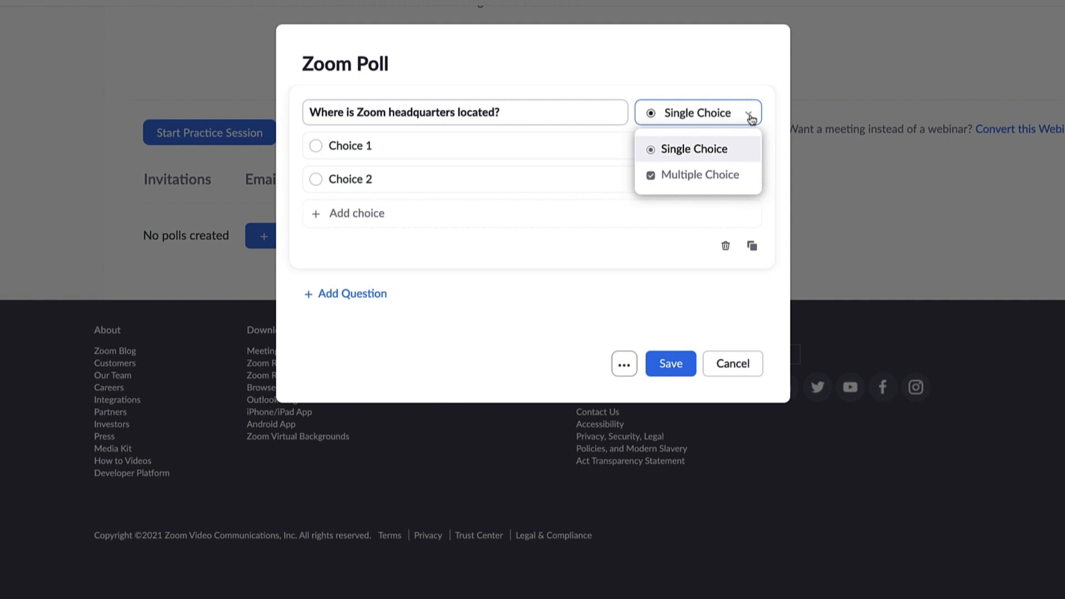
key("Tab")
type("San Francisc")
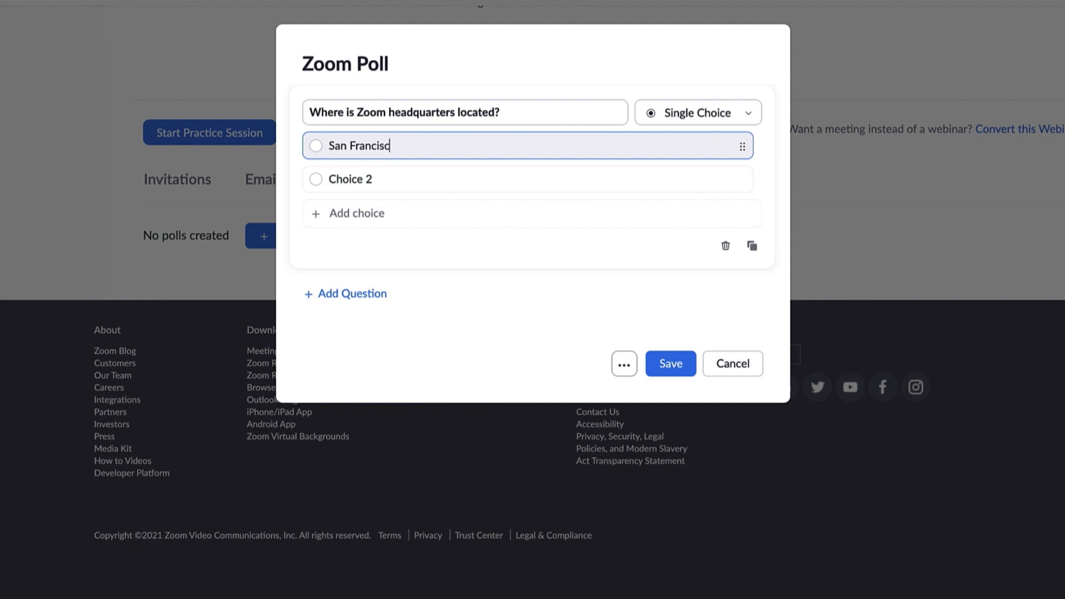
type("o")
key("Tab")
type("San Jose")
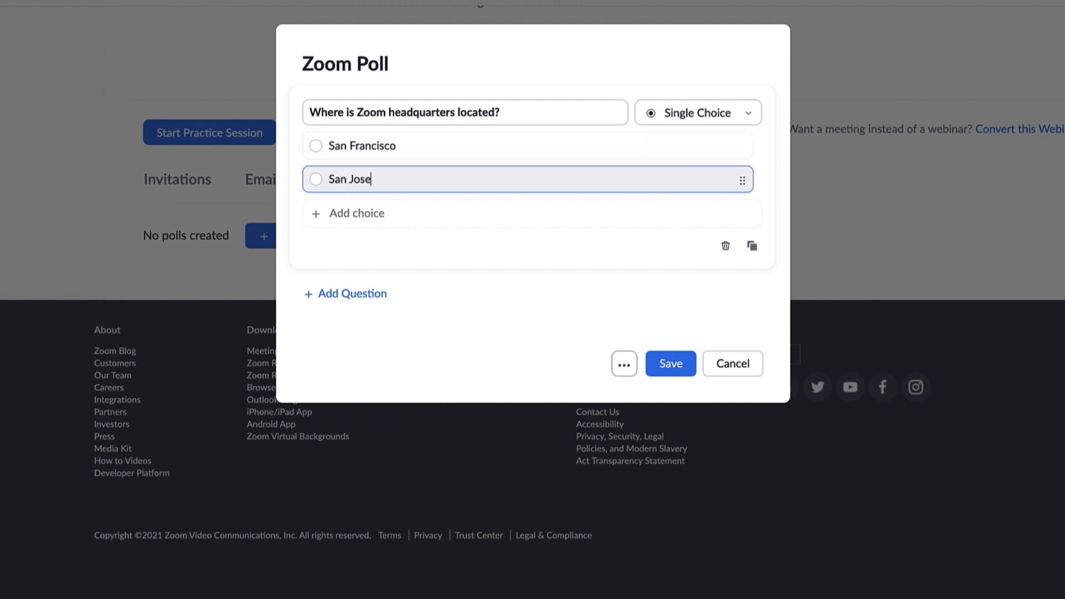
left_click_drag(743, 179, 744, 146)
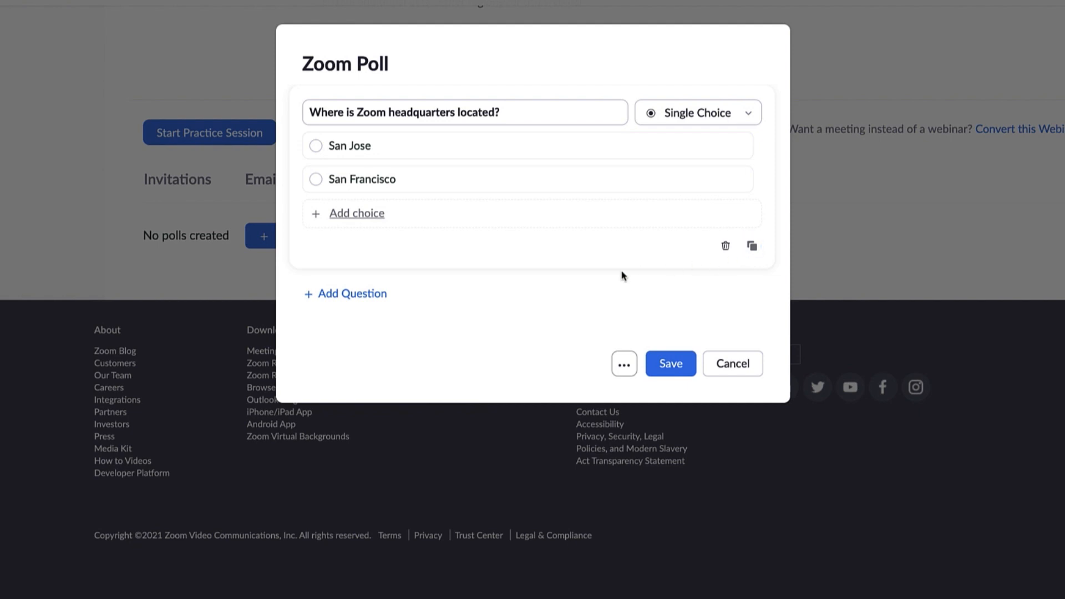
Step: Add a second question "What year was Zoom founded?" with the answer choices 2011, 2012 and 2013
left_click(380, 295)
type("What year was Zoom founded?")
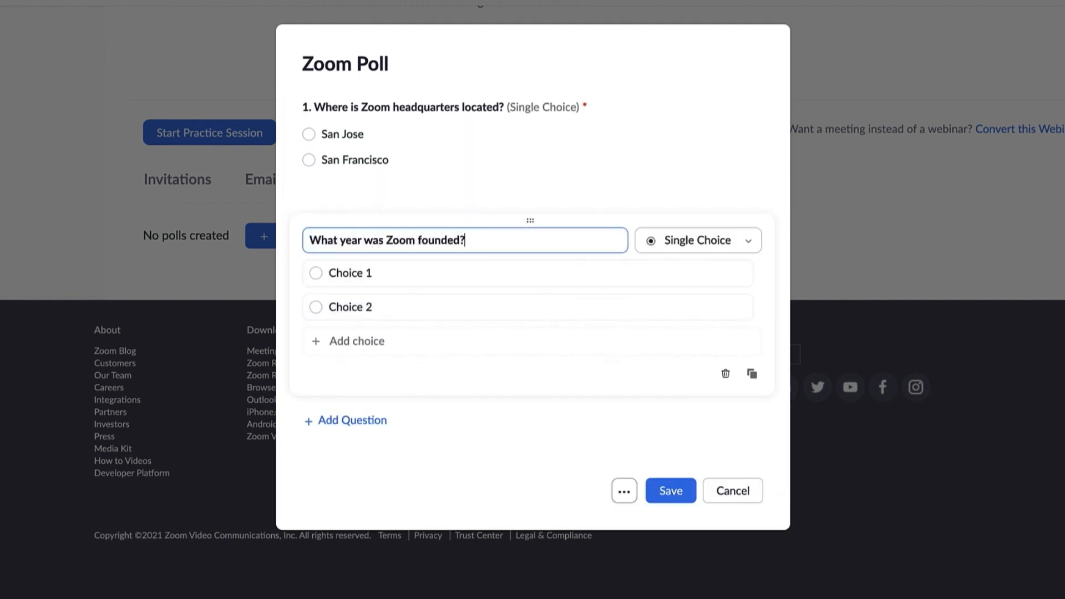
left_click(380, 271)
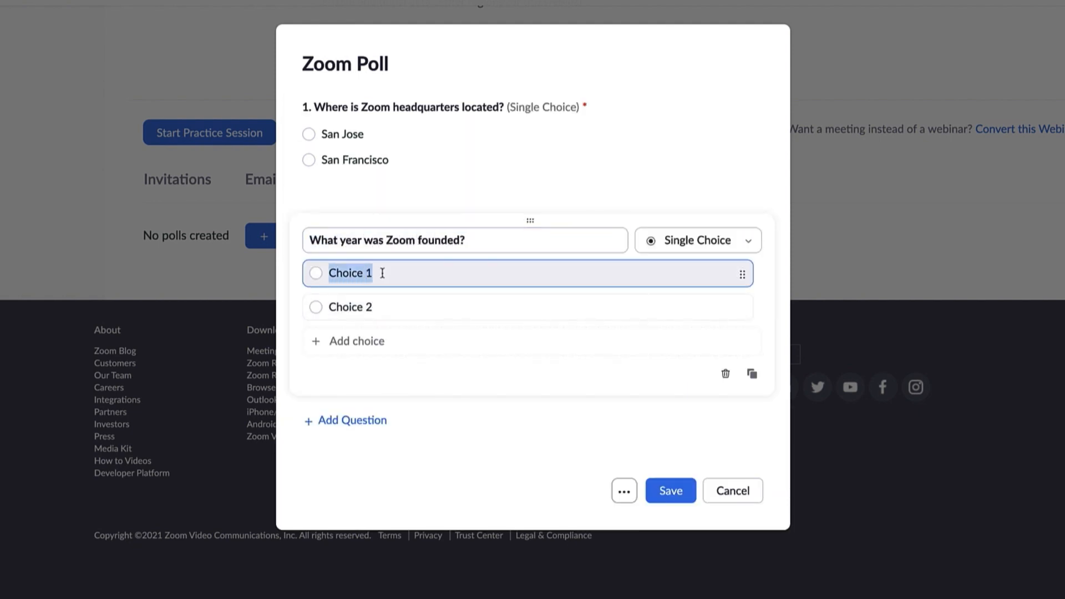
type("2011")
left_click(381, 302)
type("2012")
left_click(370, 340)
type("2013")
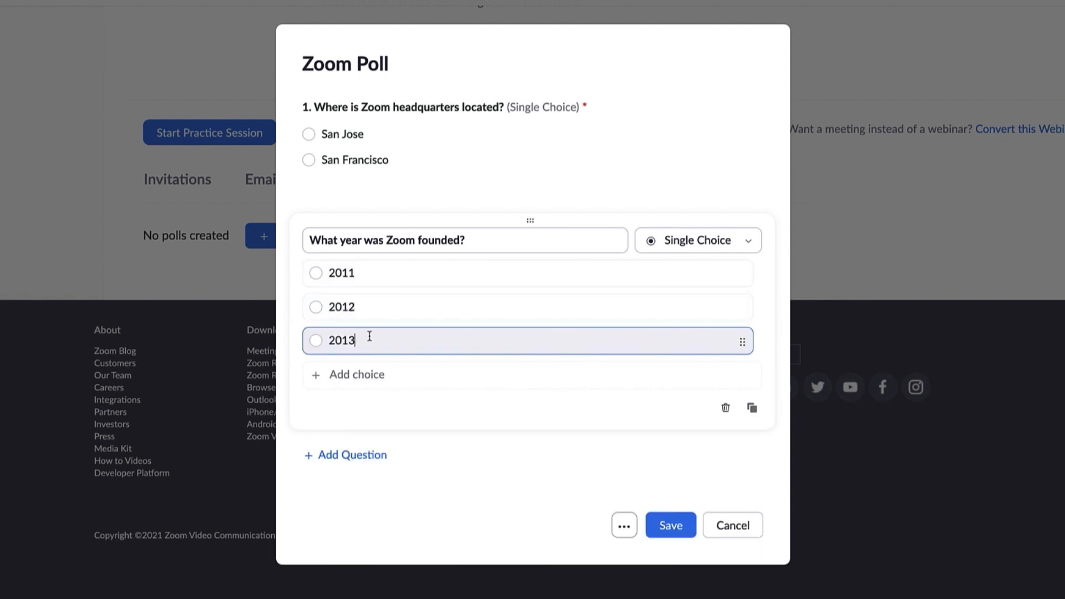
Step: Allow participants to answer the poll questions anonymously and save the poll
mouse_move(726, 191)
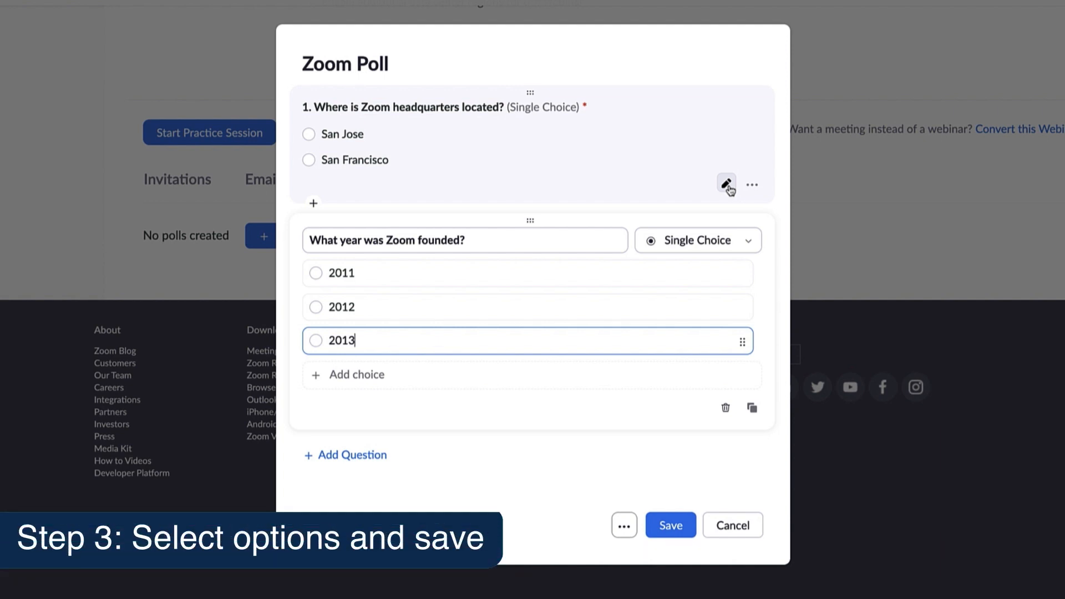
left_click(625, 526)
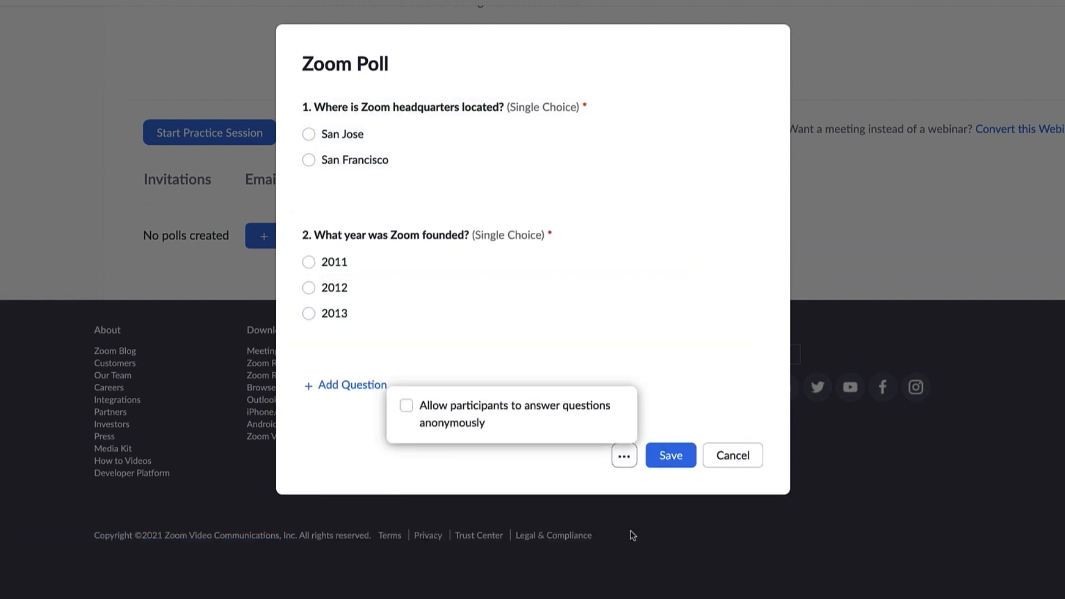
left_click(407, 406)
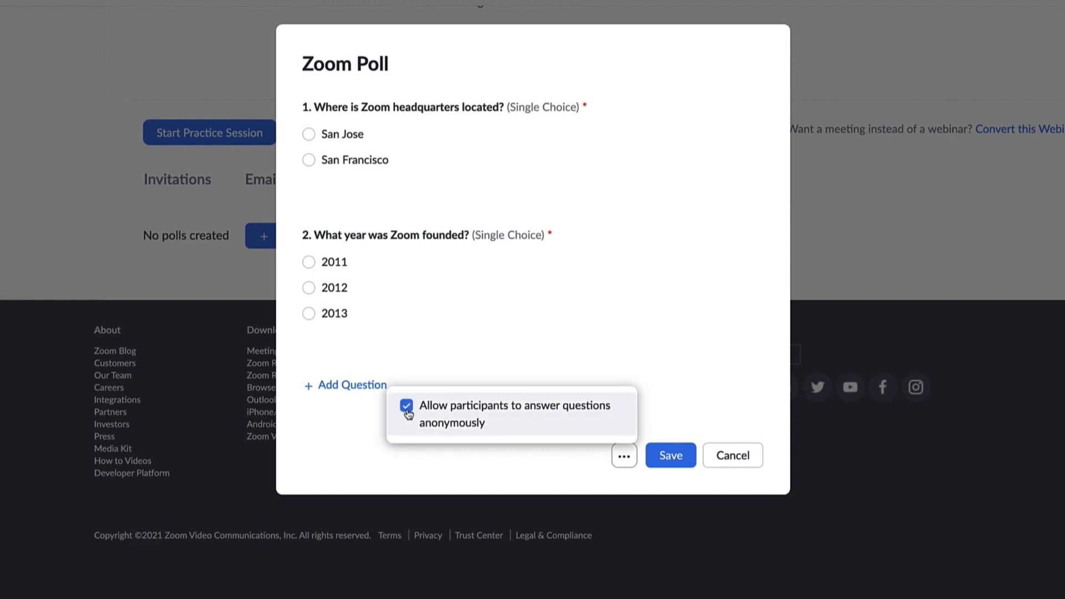
left_click(671, 455)
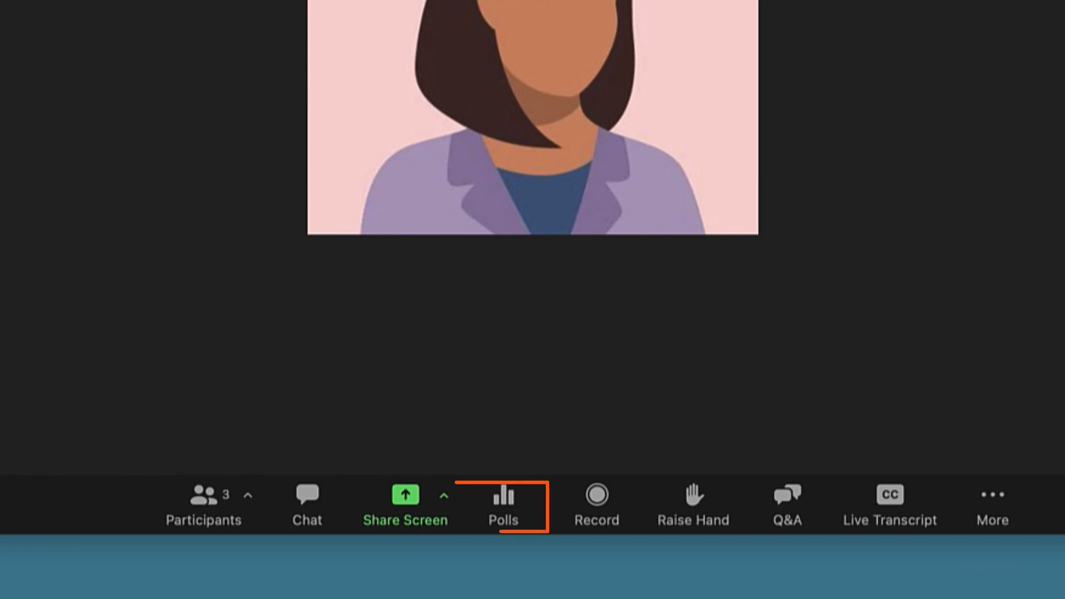
Step: Open the polls in the running webinar and allow panelists to vote in Zoom Poll
left_click(513, 530)
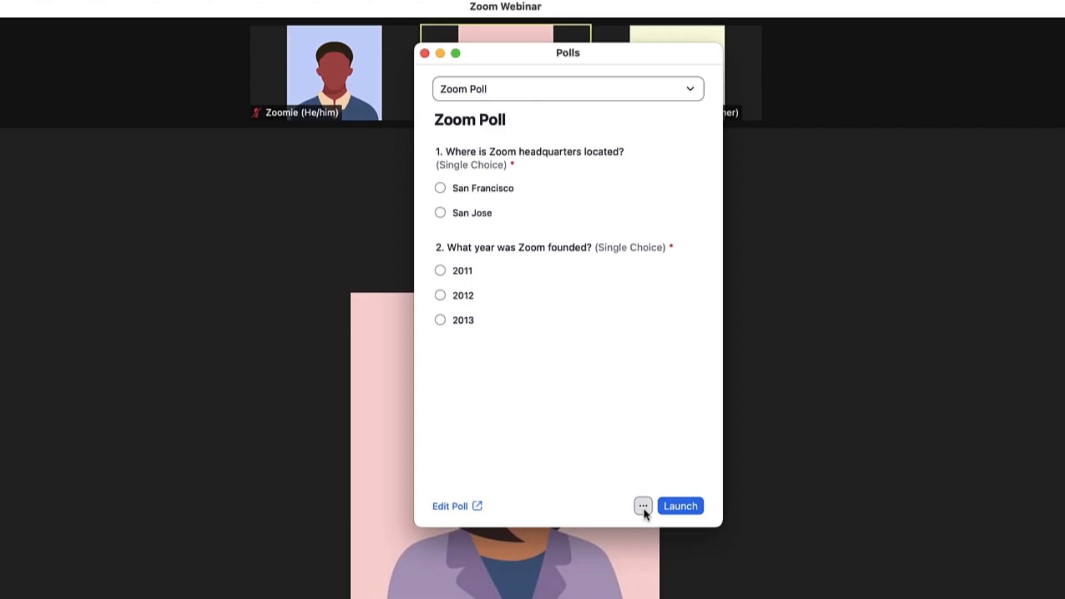
left_click(644, 507)
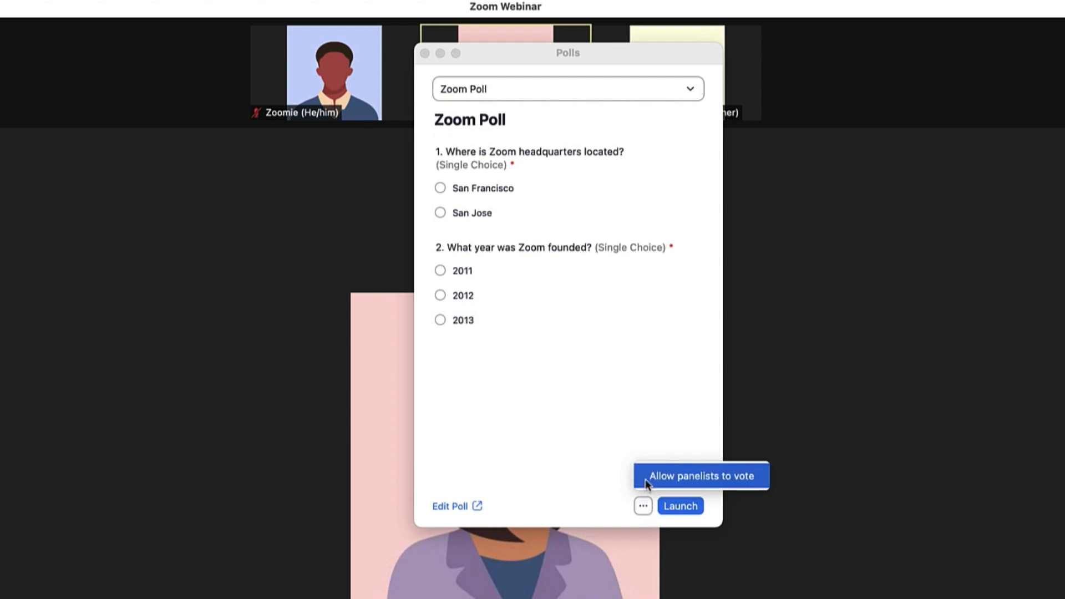
left_click(645, 481)
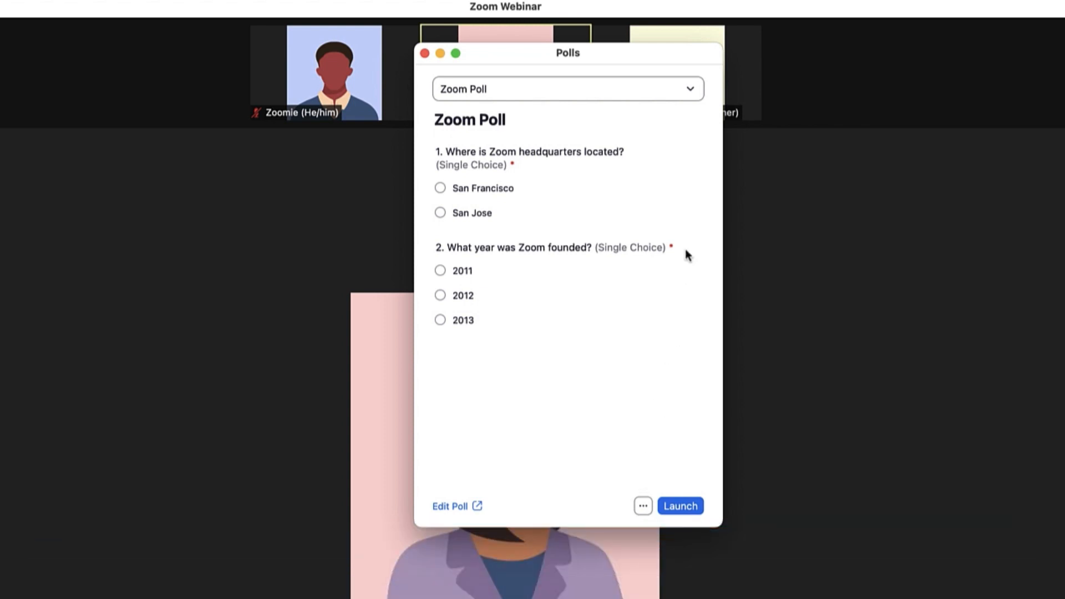
Step: Preview Zoom Poll #2 and switch back to Zoom Poll
left_click(694, 89)
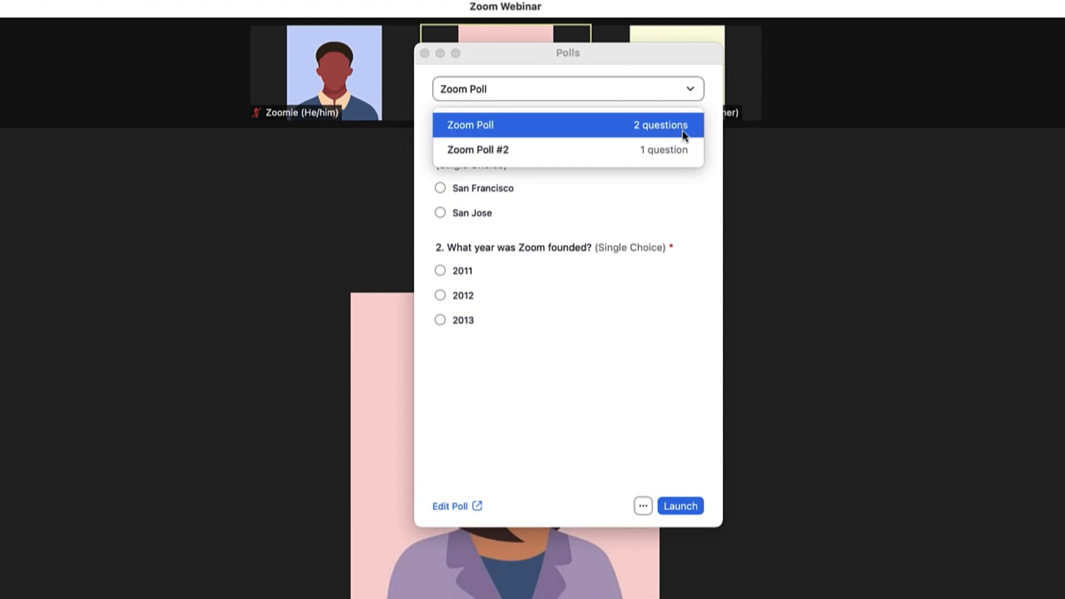
left_click(681, 158)
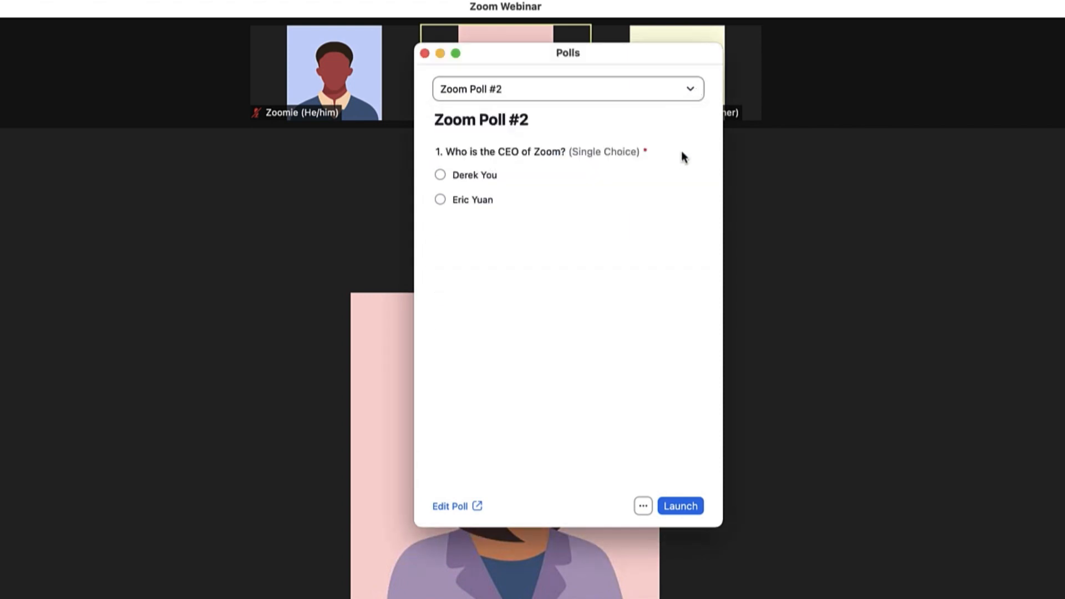
left_click(691, 90)
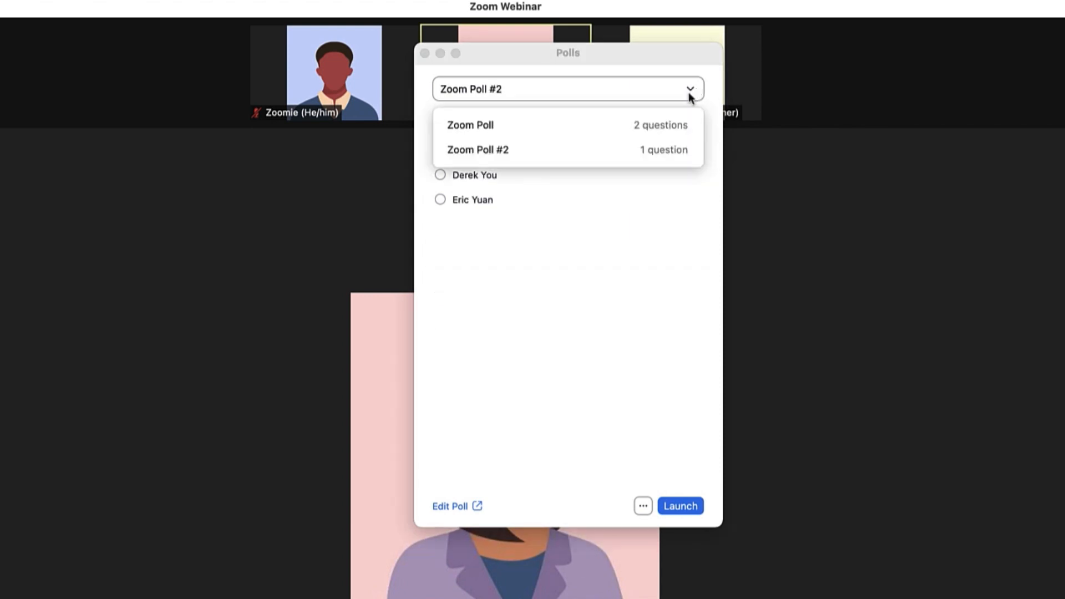
left_click(680, 126)
Step: Launch Zoom Poll to the webinar audience and end it once participants have answered
left_click(694, 507)
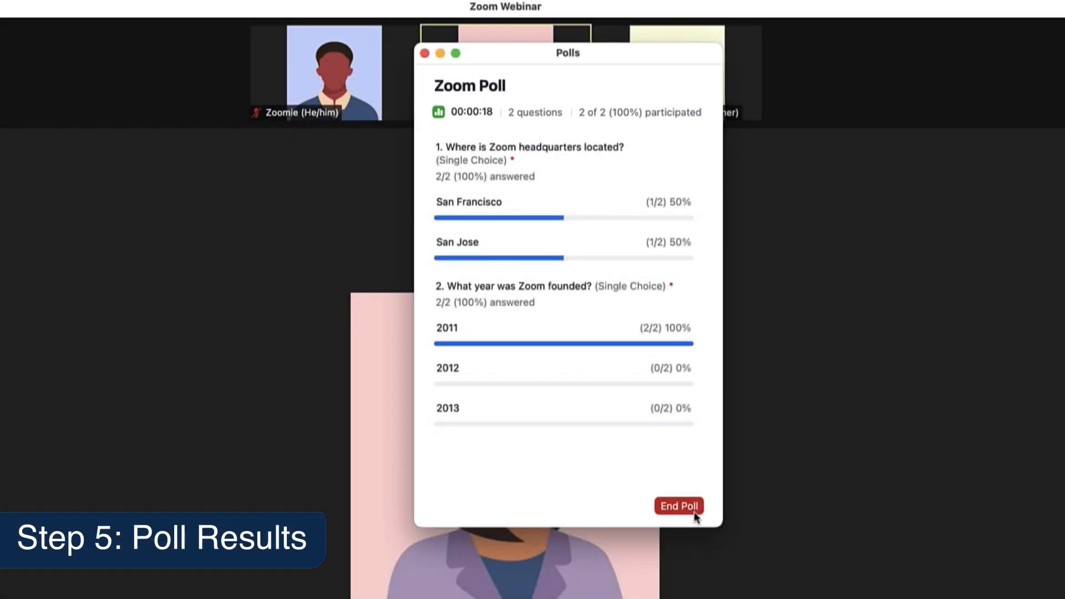
left_click(694, 513)
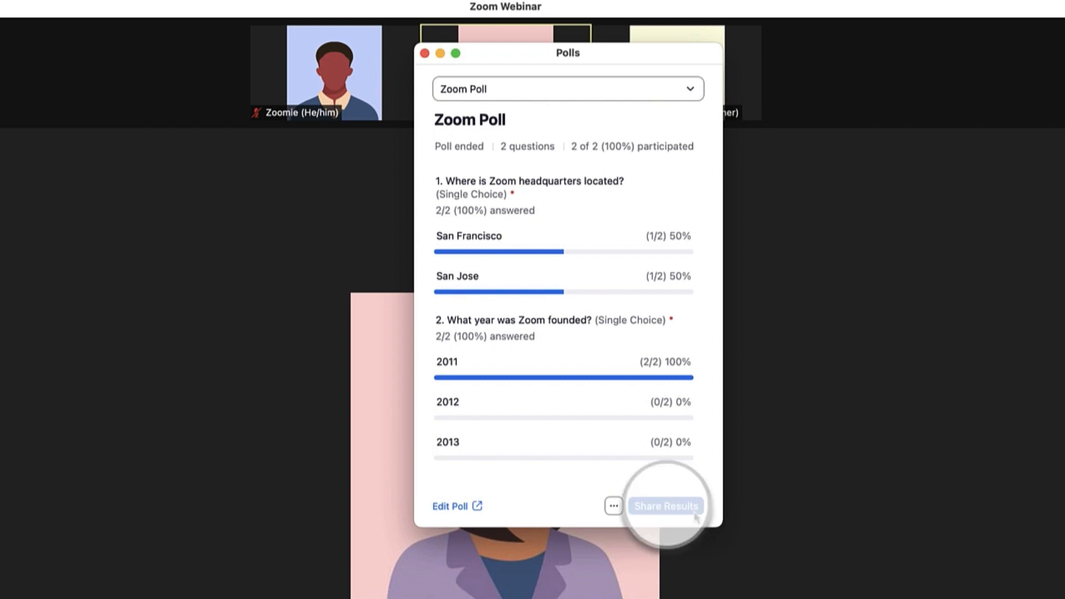
Step: Share the ended poll's results with the attendees and stop sharing them
left_click(694, 513)
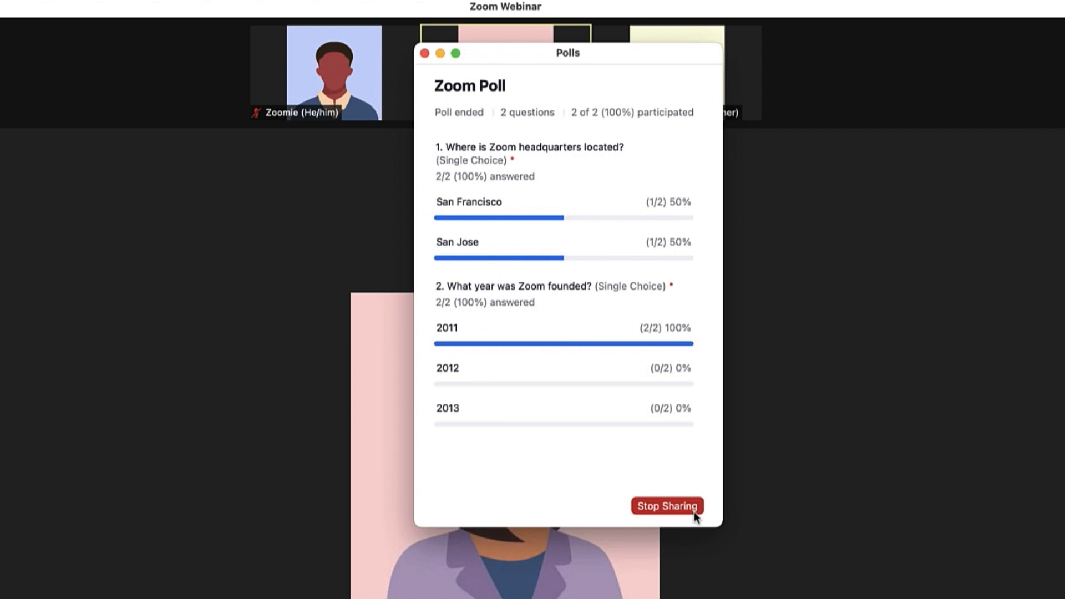
left_click(694, 511)
Step: Re-launch Zoom Poll, accepting that its existing results are cleared
left_click(615, 508)
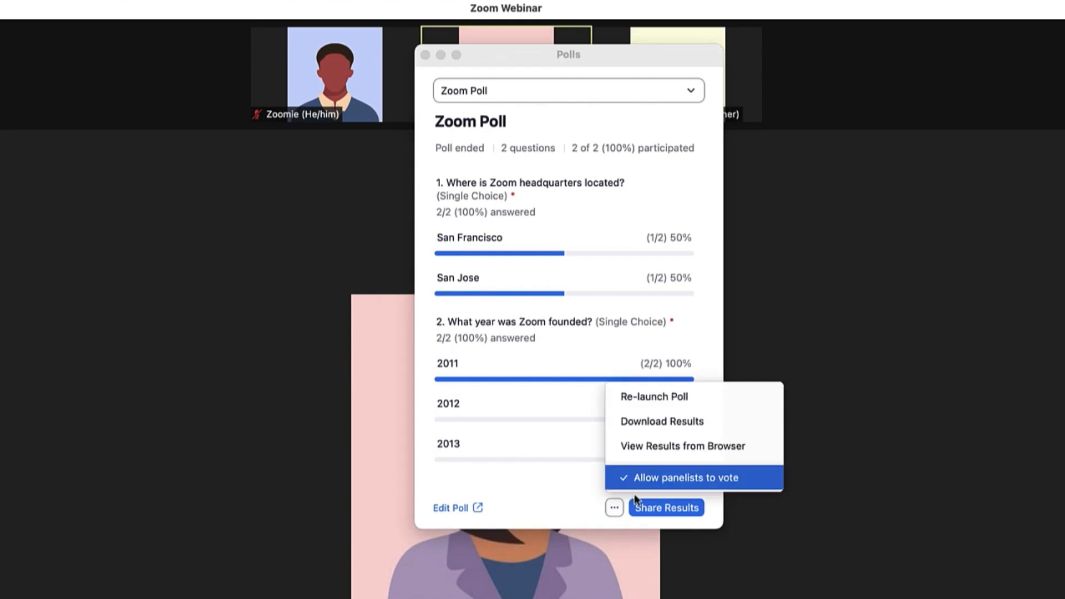
left_click(700, 396)
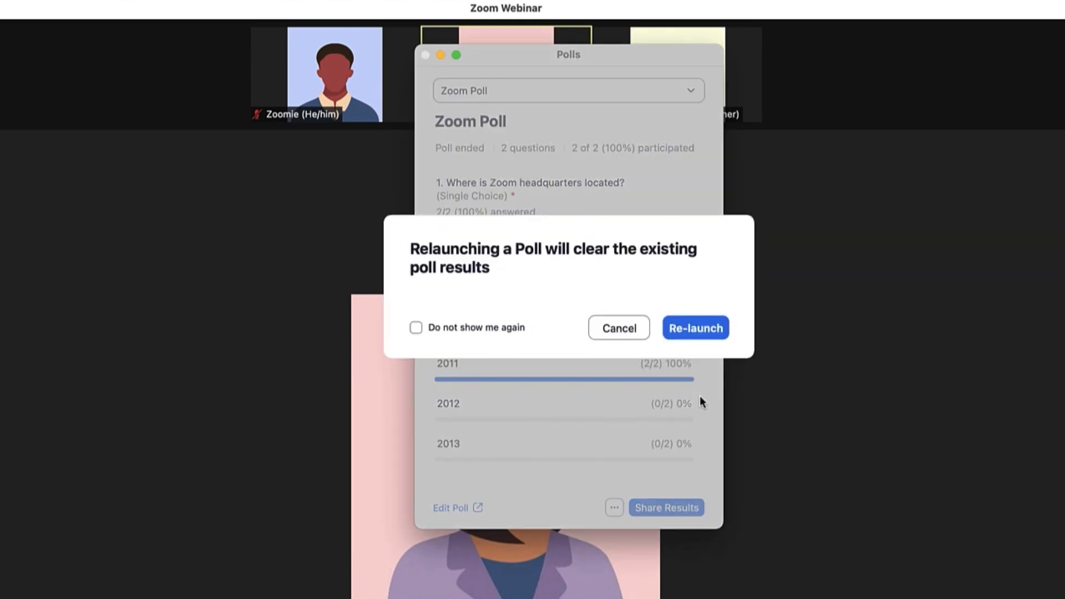
left_click(699, 333)
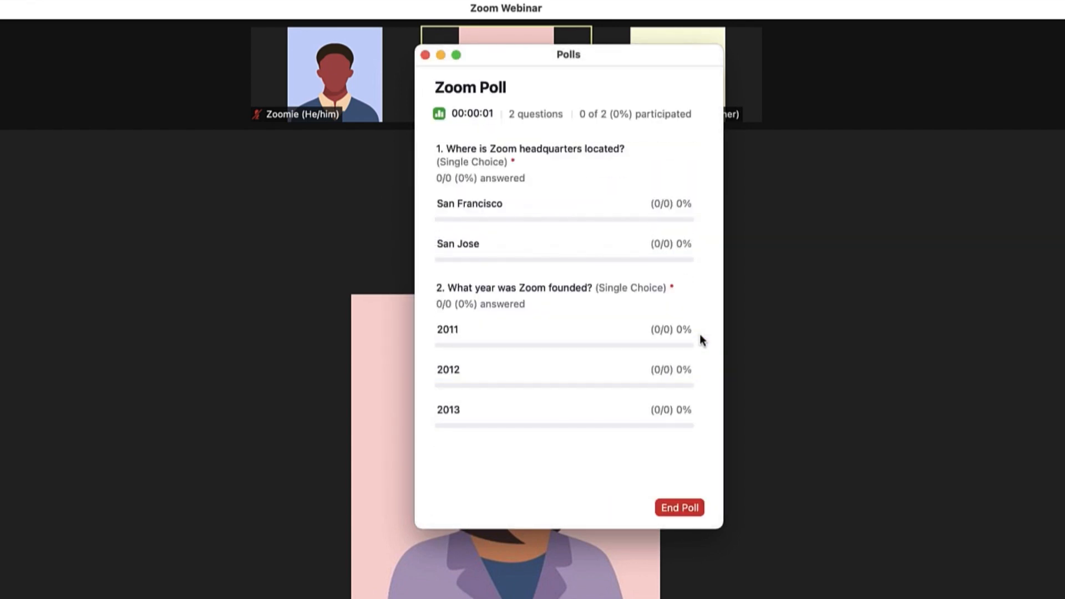